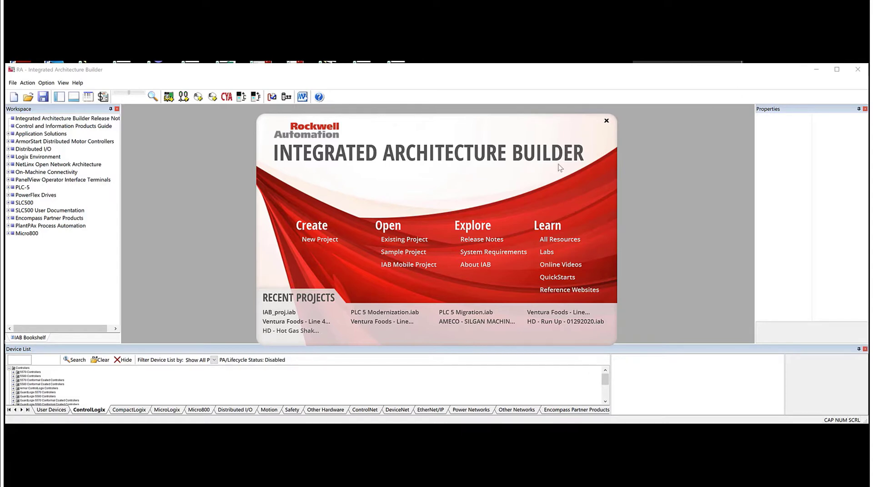
- Create a new workspace named 'PLC 5 to ControlLogix' from the PLC-5 Migration Wizard template
{"action": "left_click", "coordinate": [332, 242]}
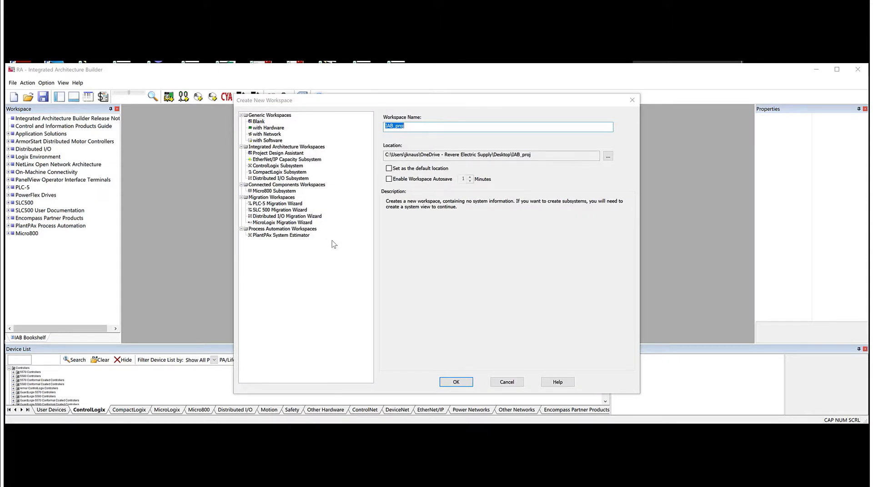
{"action": "left_click_drag", "start_coordinate": [428, 126], "coordinate": [378, 133]}
{"action": "type", "text": "PLC 5"}
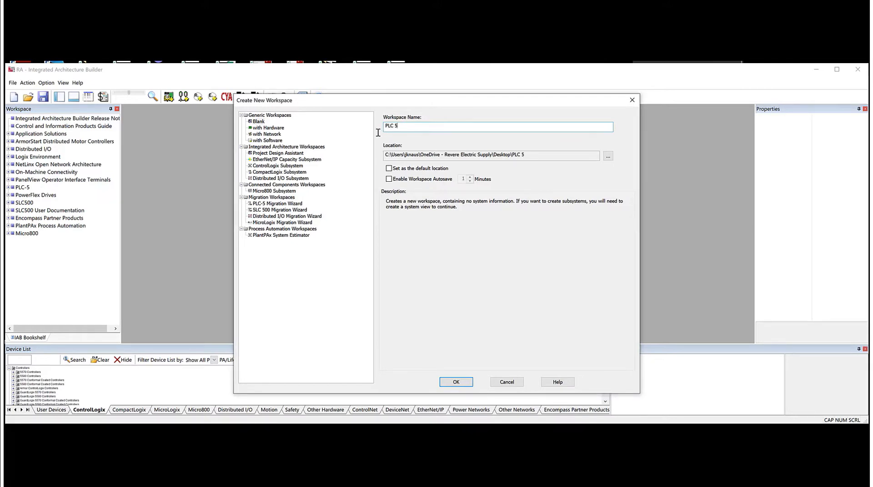
{"action": "type", "text": " to ControlLogix"}
{"action": "left_click", "coordinate": [270, 204]}
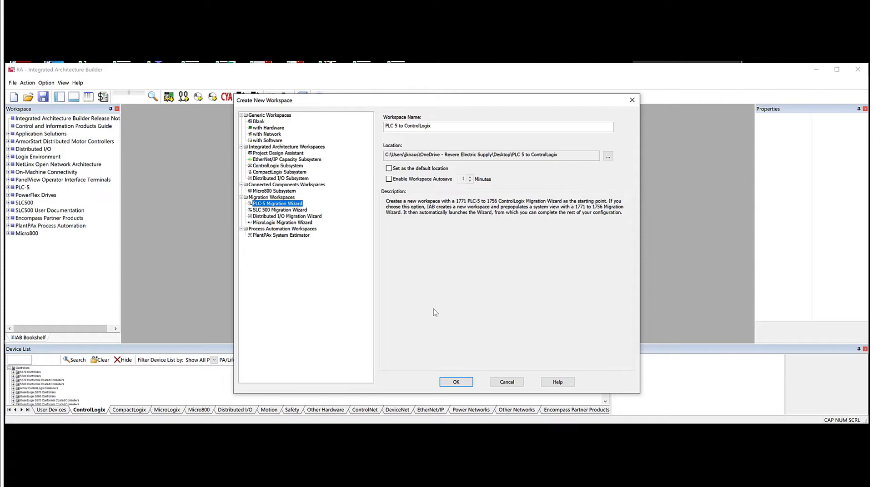
{"action": "left_click", "coordinate": [456, 383]}
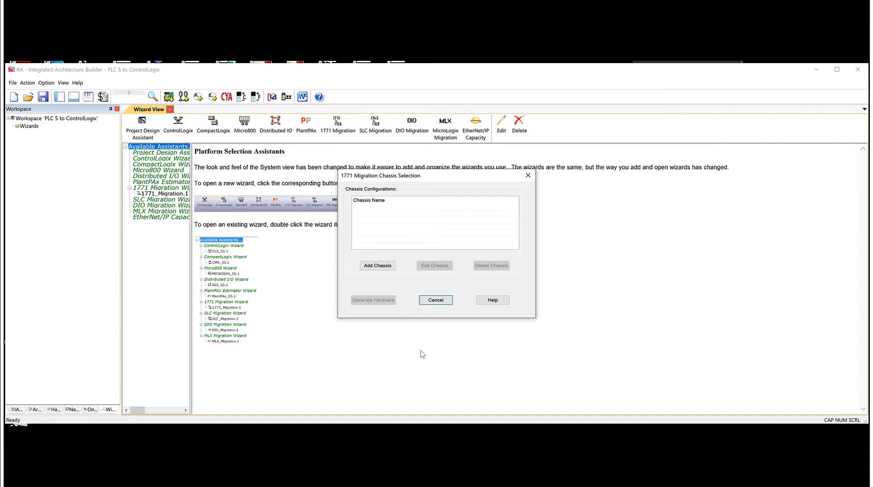
- Add a migration chassis and keep its default name PLC001
{"action": "left_click", "coordinate": [384, 267]}
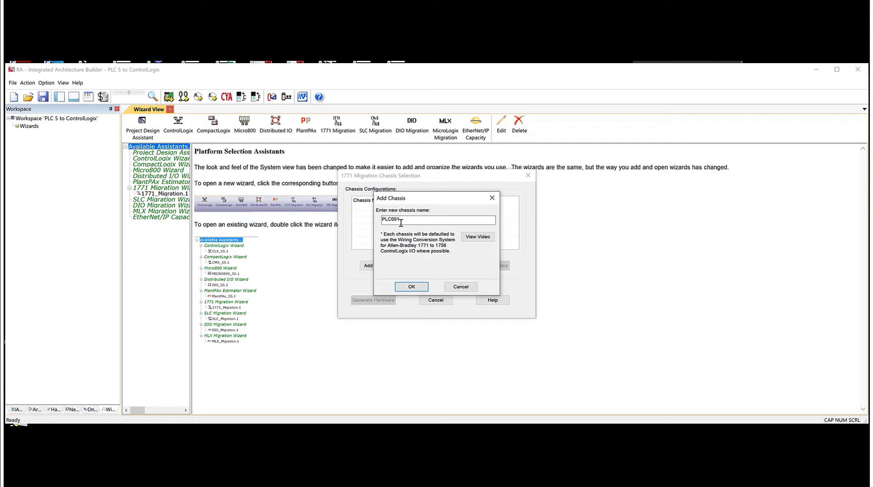
{"action": "left_click", "coordinate": [416, 288]}
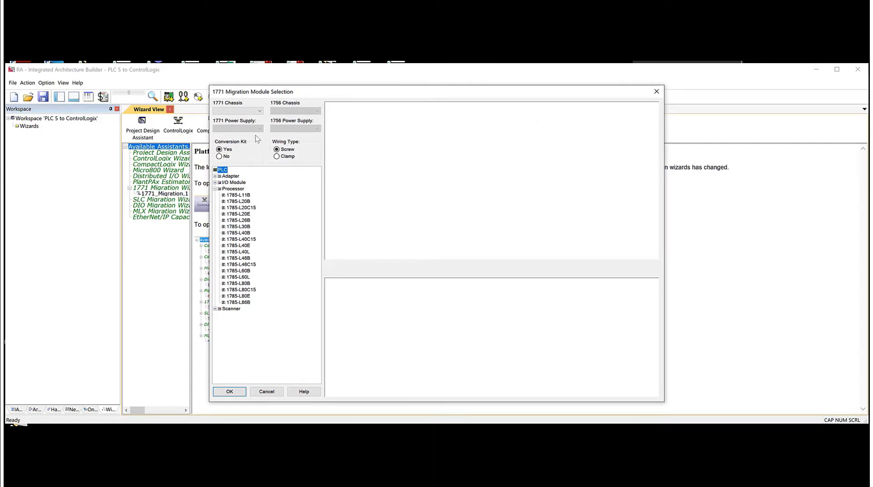
- Set the 1771 chassis to 1771-A2B and choose the 10-slot 1756-A10 replacement chassis
{"action": "left_click", "coordinate": [260, 112]}
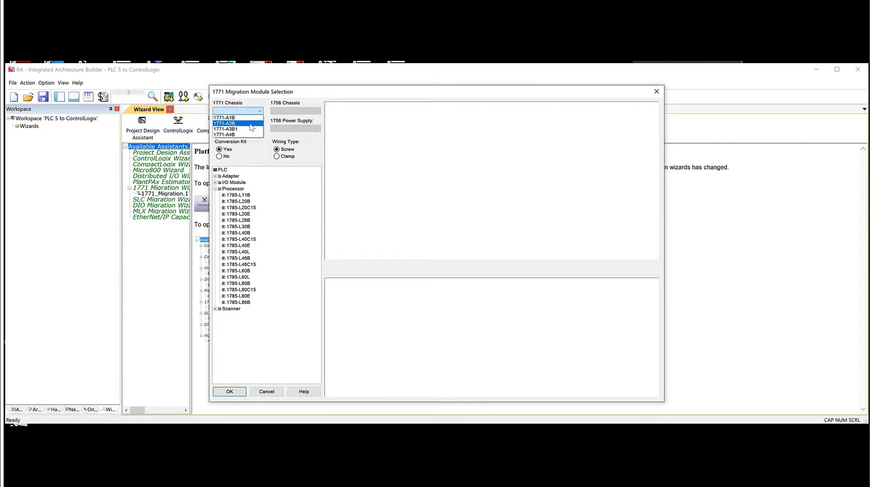
{"action": "left_click", "coordinate": [250, 123]}
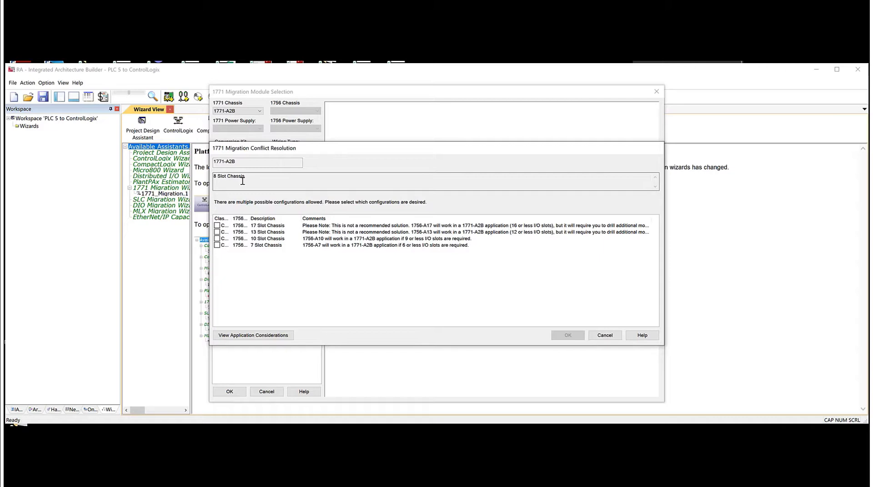
{"action": "left_click_drag", "start_coordinate": [232, 216], "coordinate": [291, 214]}
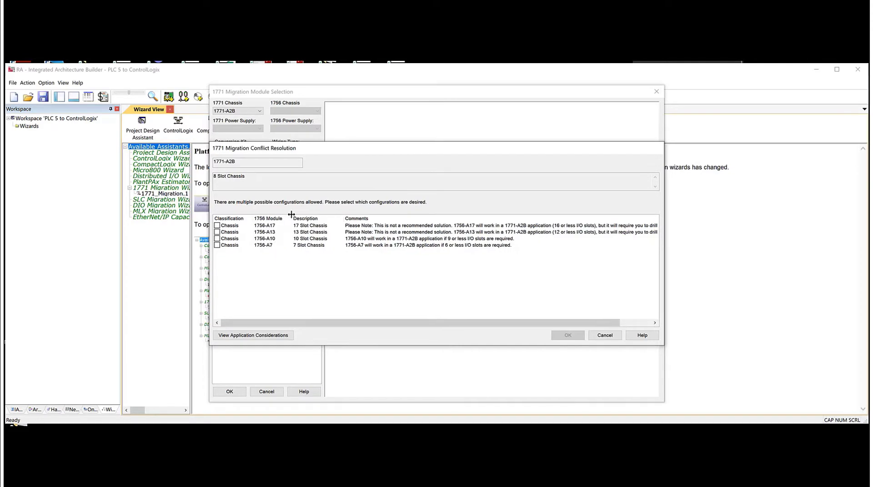
{"action": "left_click", "coordinate": [217, 238]}
{"action": "left_click", "coordinate": [567, 336]}
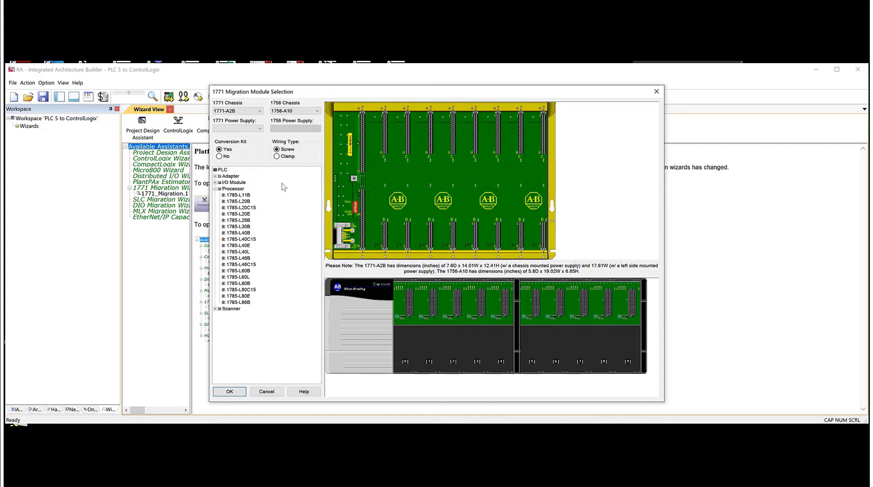
- Set the 1771 power supply to 1771-P7 with 1756-PA75 as its replacement
{"action": "left_click", "coordinate": [260, 129]}
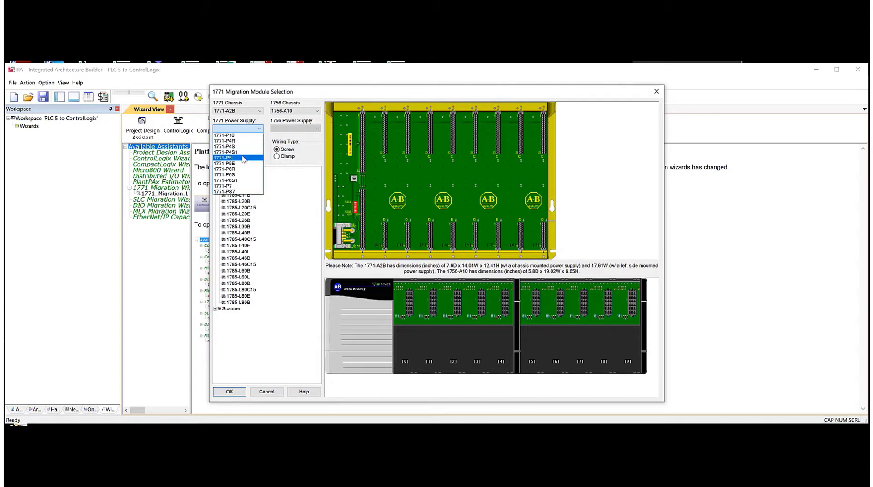
{"action": "left_click", "coordinate": [243, 187]}
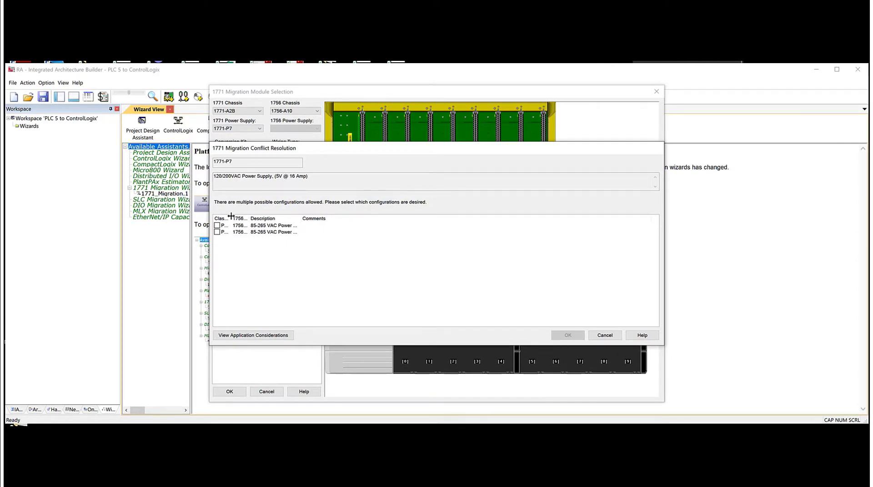
{"action": "left_click_drag", "start_coordinate": [231, 216], "coordinate": [314, 219]}
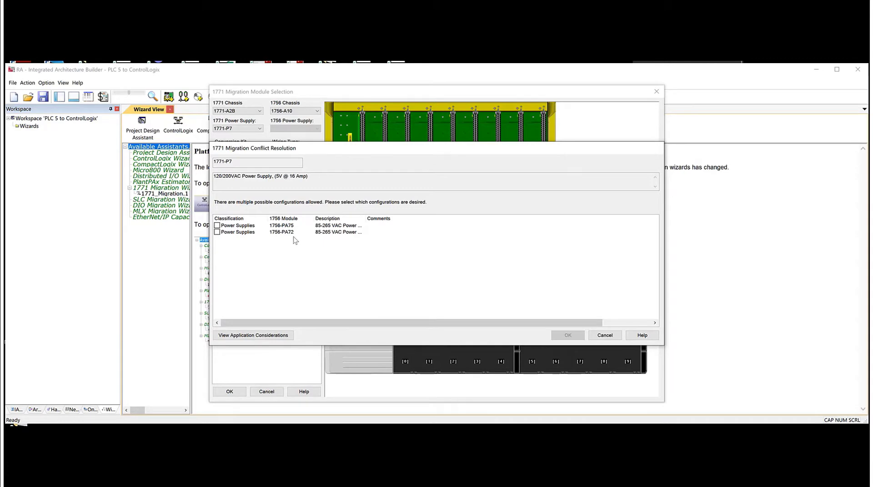
{"action": "left_click", "coordinate": [218, 226]}
{"action": "left_click", "coordinate": [567, 335]}
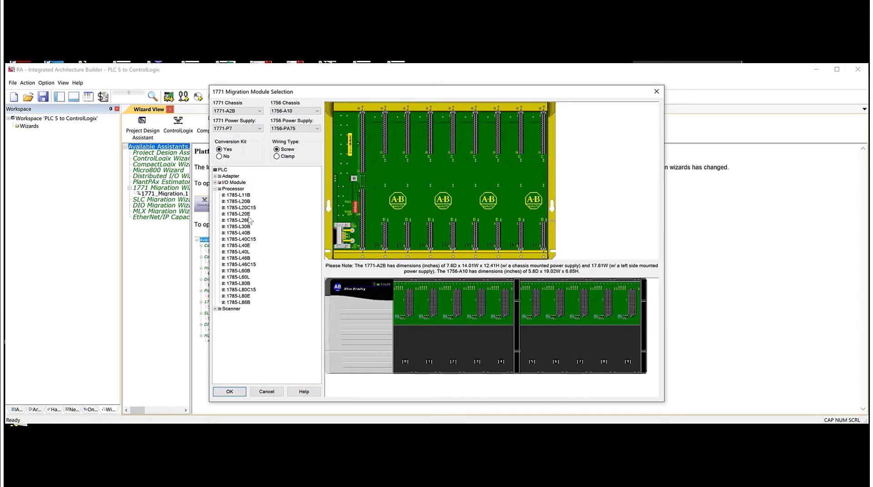
- Place the 1785-L40E processor in the 1771 rack and map it to a 1756-L72 controller
{"action": "left_click", "coordinate": [245, 246]}
{"action": "left_click_drag", "start_coordinate": [237, 248], "coordinate": [353, 210]}
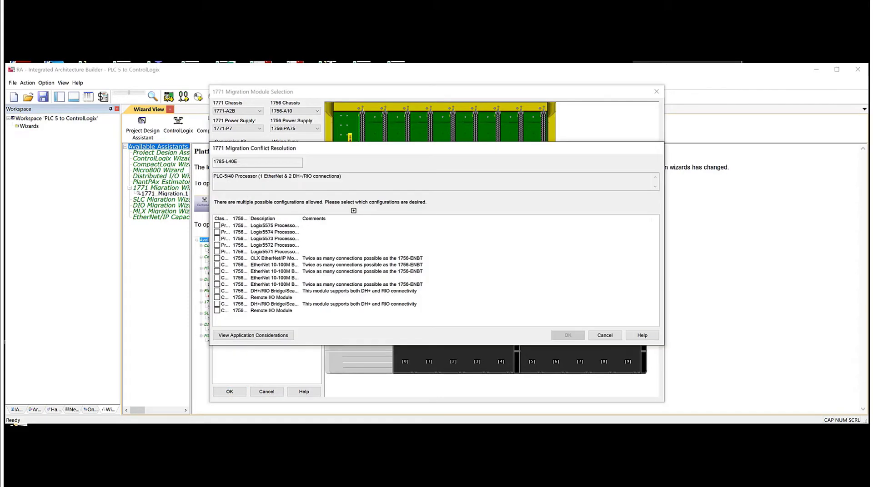
{"action": "left_click_drag", "start_coordinate": [232, 218], "coordinate": [332, 219]}
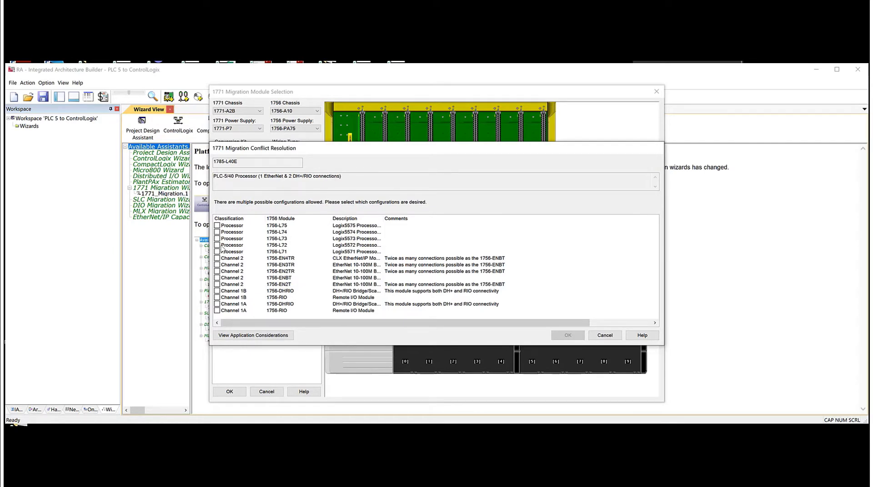
{"action": "left_click", "coordinate": [216, 246]}
{"action": "left_click", "coordinate": [567, 336]}
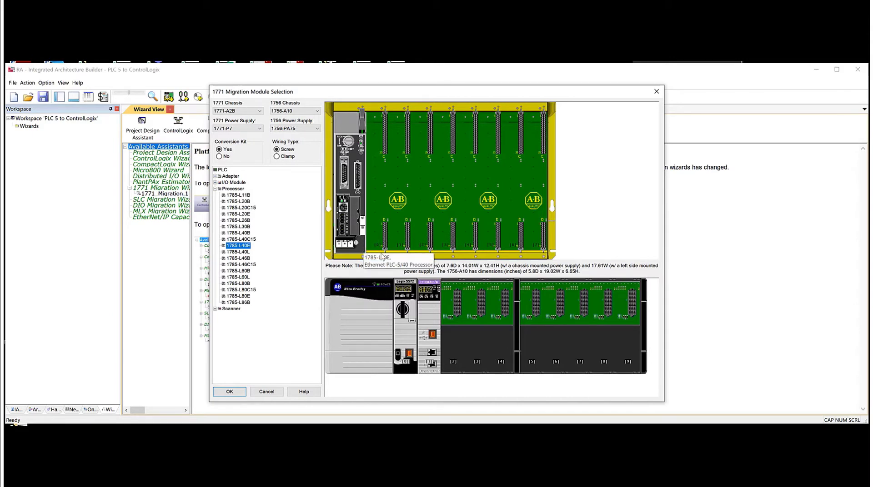
{"action": "mouse_move", "coordinate": [431, 311]}
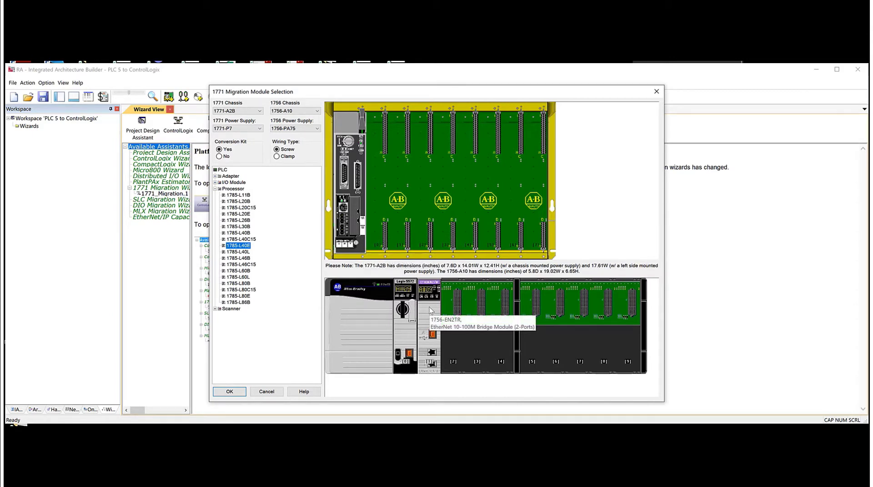
- Place the 1771-IAD digital input module in the rack and migrate it as the AC 1756-IA16
{"action": "left_click", "coordinate": [216, 189]}
{"action": "left_click", "coordinate": [216, 183]}
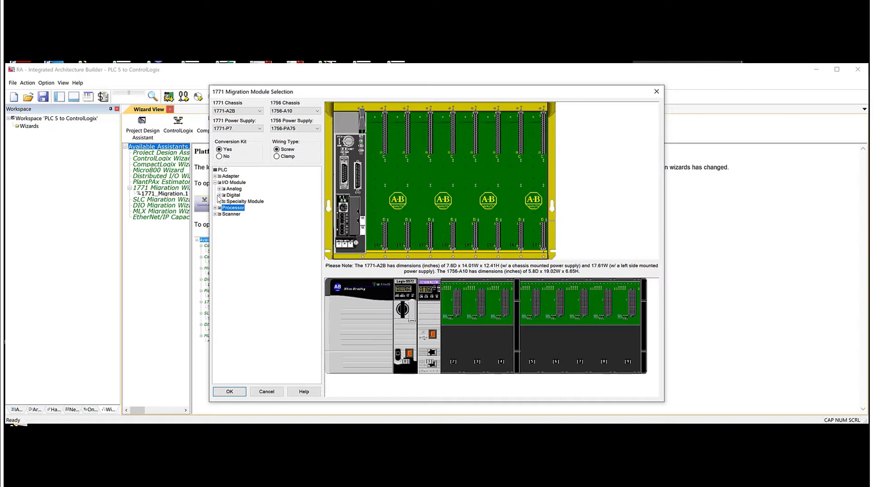
{"action": "left_click", "coordinate": [219, 195]}
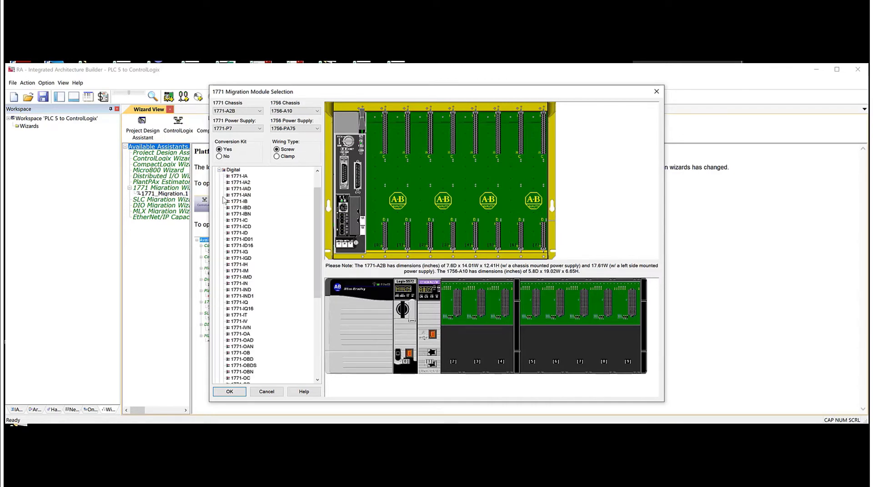
{"action": "mouse_move", "coordinate": [315, 211]}
{"action": "left_mouse_down"}
{"action": "mouse_move", "coordinate": [323, 272]}
{"action": "mouse_move", "coordinate": [315, 204]}
{"action": "left_mouse_up"}
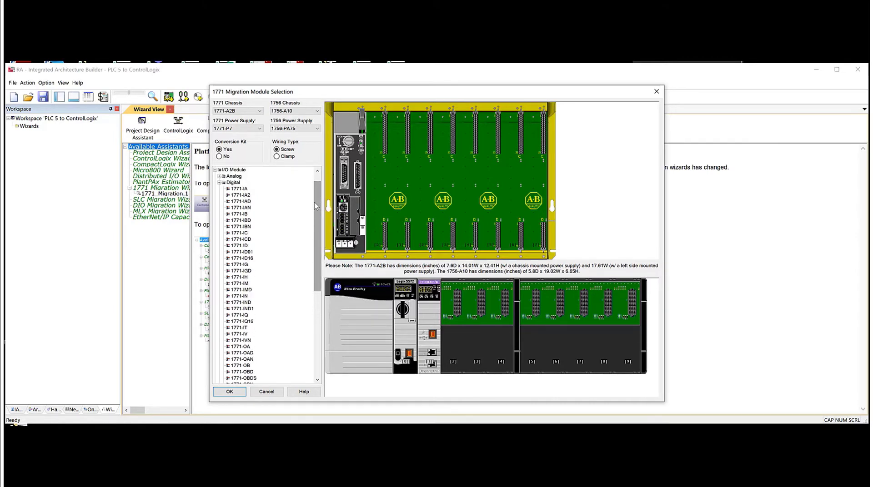
{"action": "left_click", "coordinate": [241, 202]}
{"action": "left_click_drag", "start_coordinate": [241, 205], "coordinate": [385, 201]}
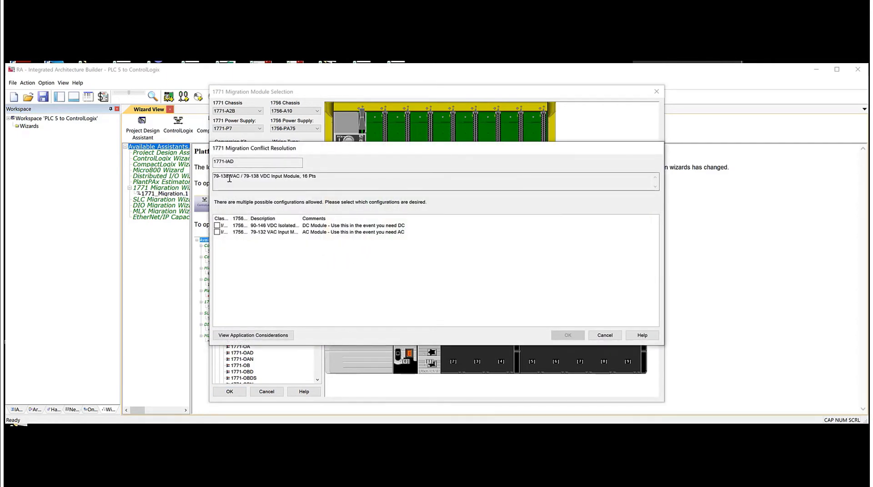
{"action": "left_click_drag", "start_coordinate": [249, 219], "coordinate": [273, 219]}
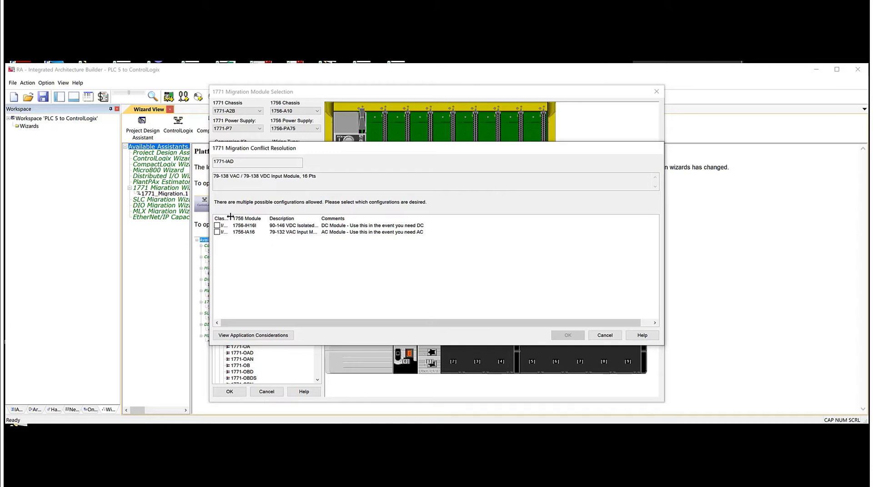
{"action": "left_click_drag", "start_coordinate": [232, 218], "coordinate": [267, 218]}
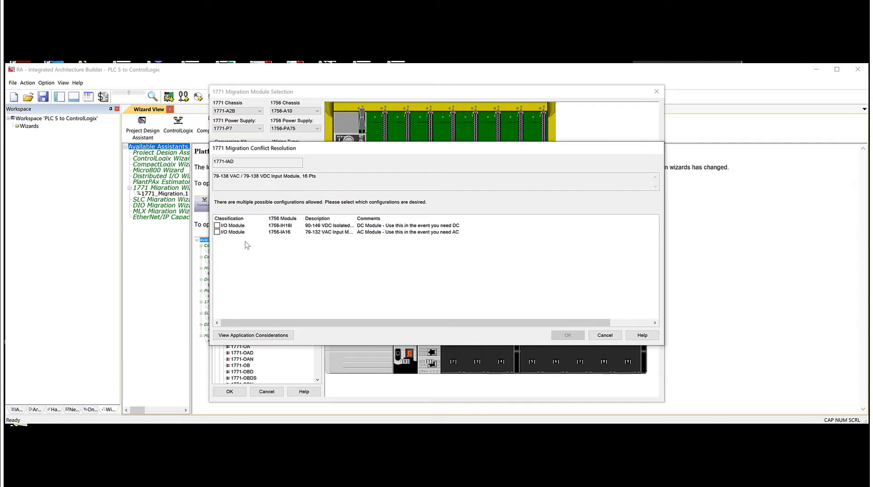
{"action": "left_click", "coordinate": [217, 233]}
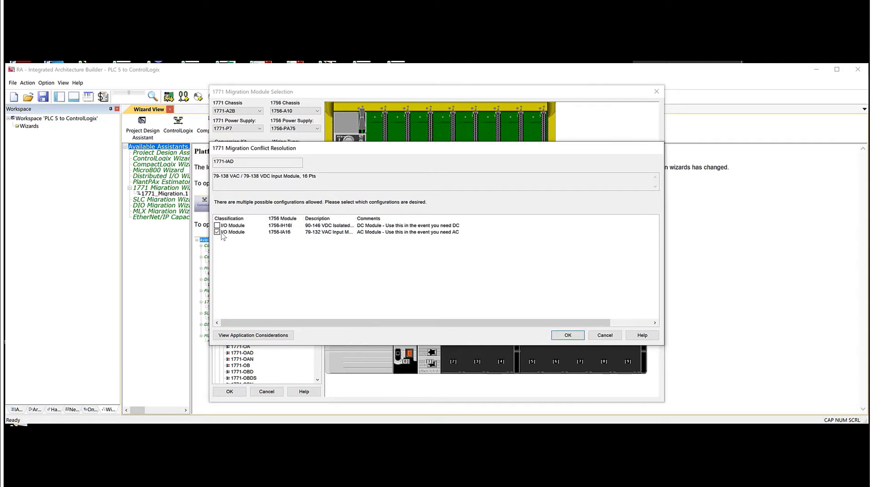
{"action": "left_click", "coordinate": [568, 336]}
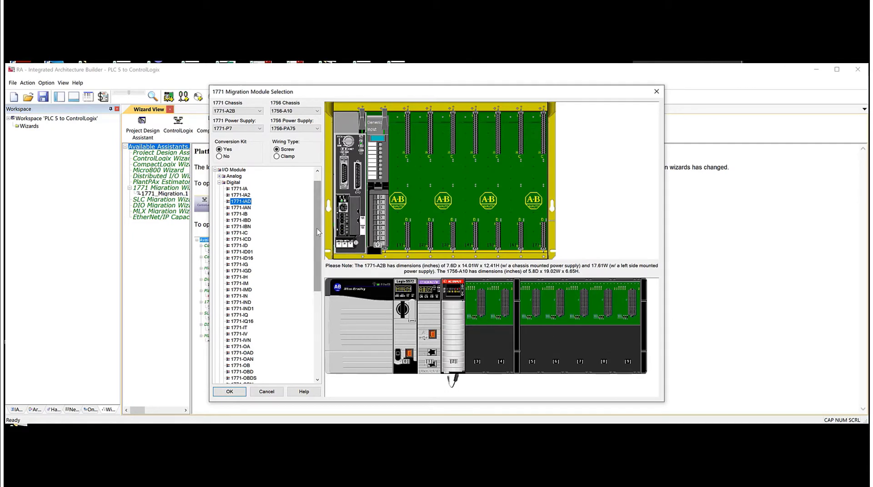
- Drop the 1771-OAD output module into the next empty 1771 slot, yielding a 1756-OA16
{"action": "left_click_drag", "start_coordinate": [318, 228], "coordinate": [317, 262]}
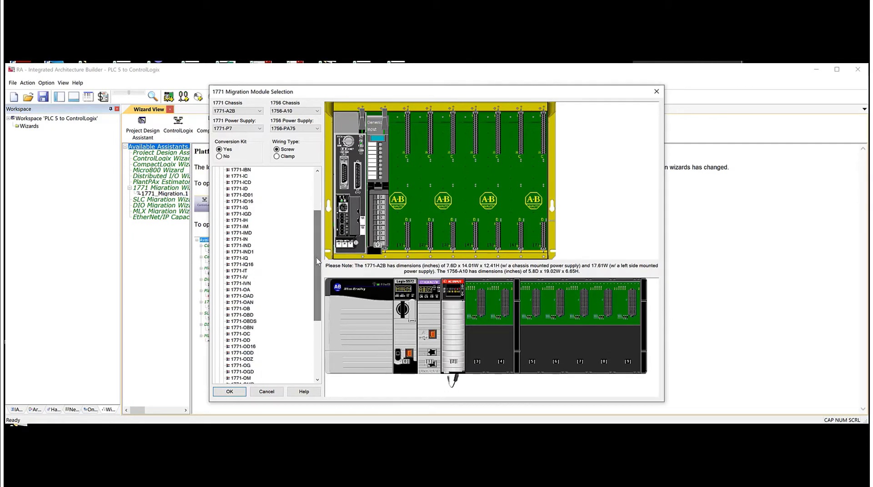
{"action": "left_click", "coordinate": [240, 298]}
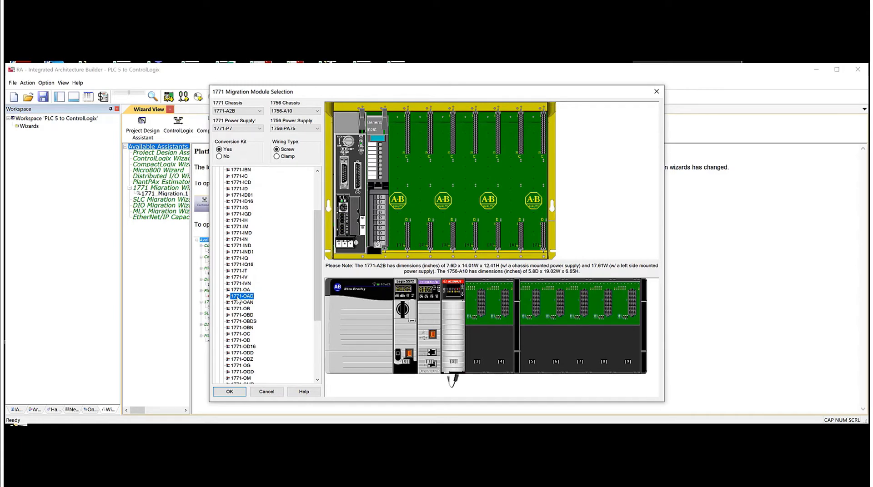
{"action": "left_click_drag", "start_coordinate": [237, 300], "coordinate": [411, 213]}
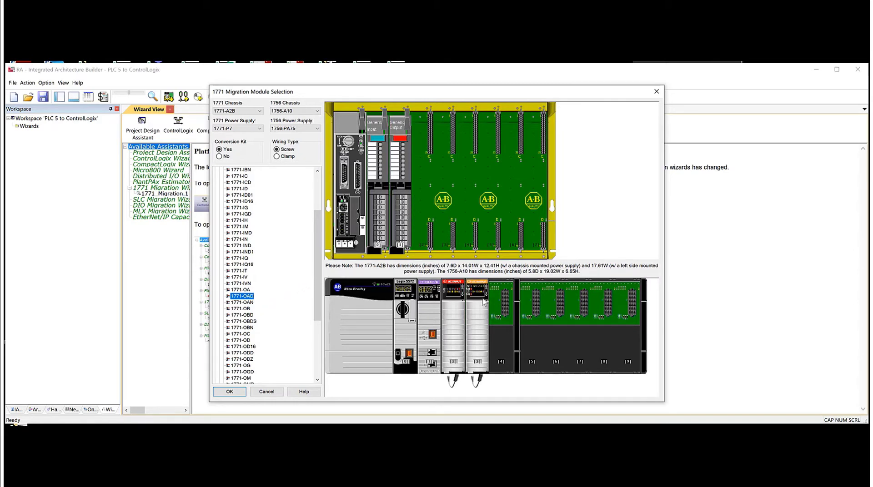
{"action": "mouse_move", "coordinate": [482, 302]}
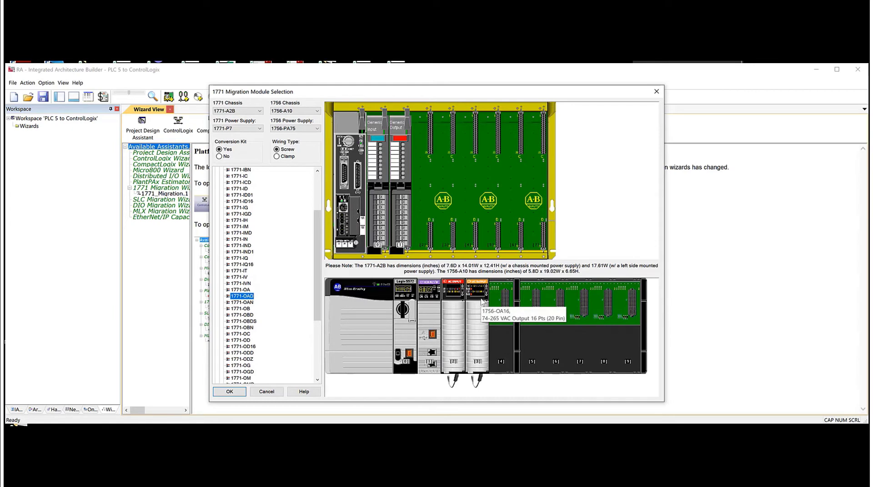
{"action": "left_click_drag", "start_coordinate": [320, 264], "coordinate": [322, 223]}
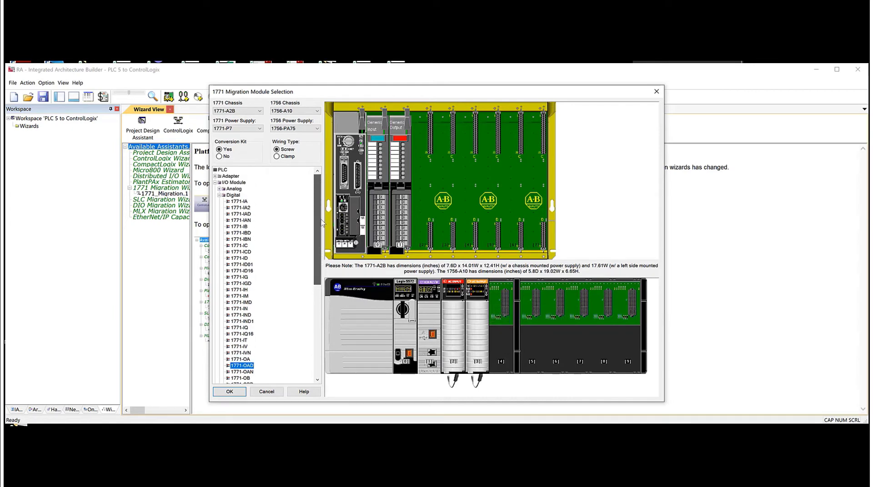
- Place the 1771-IFE analog module in the rack as a 1756-IF16 in Differential Current Mode
{"action": "left_click", "coordinate": [220, 195]}
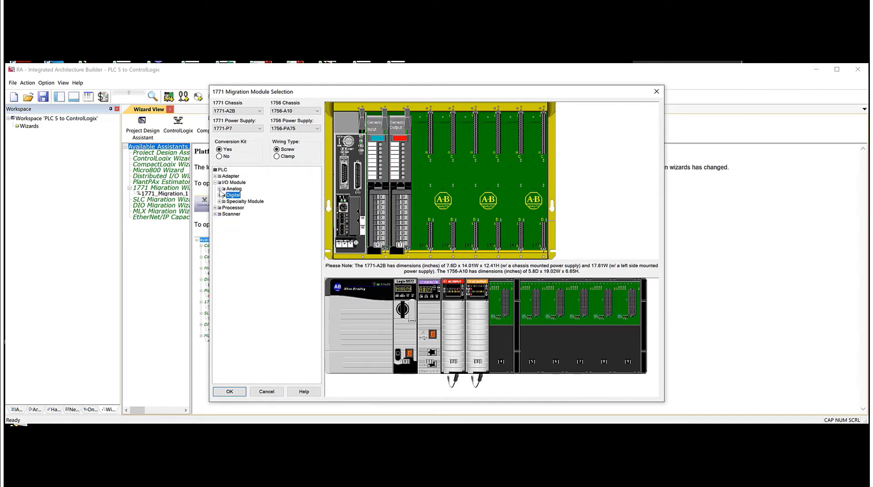
{"action": "left_click", "coordinate": [219, 189]}
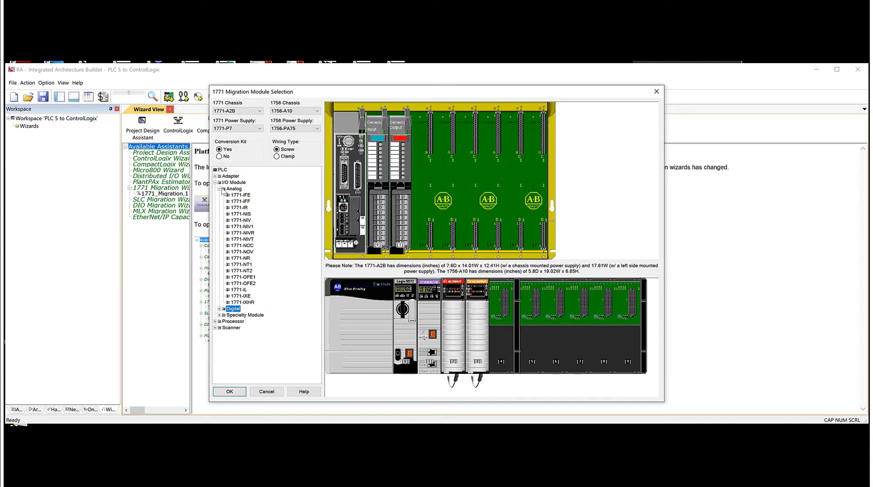
{"action": "left_click_drag", "start_coordinate": [241, 197], "coordinate": [432, 188]}
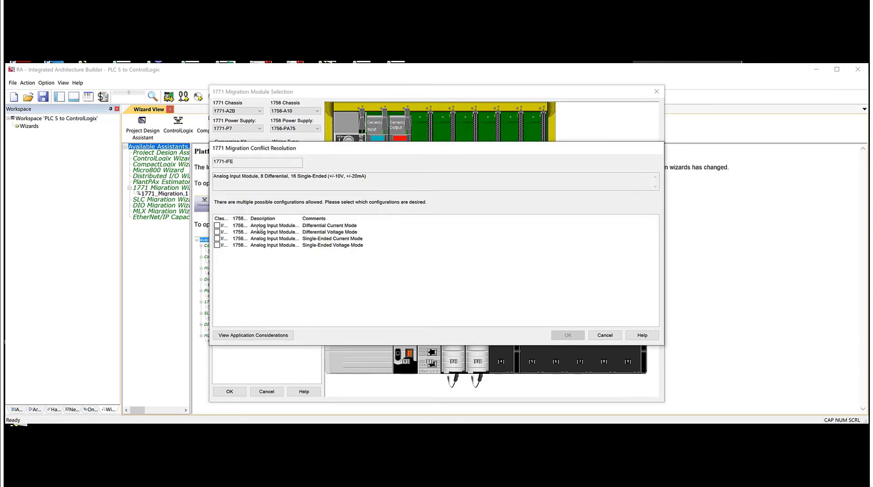
{"action": "left_click_drag", "start_coordinate": [249, 219], "coordinate": [373, 218]}
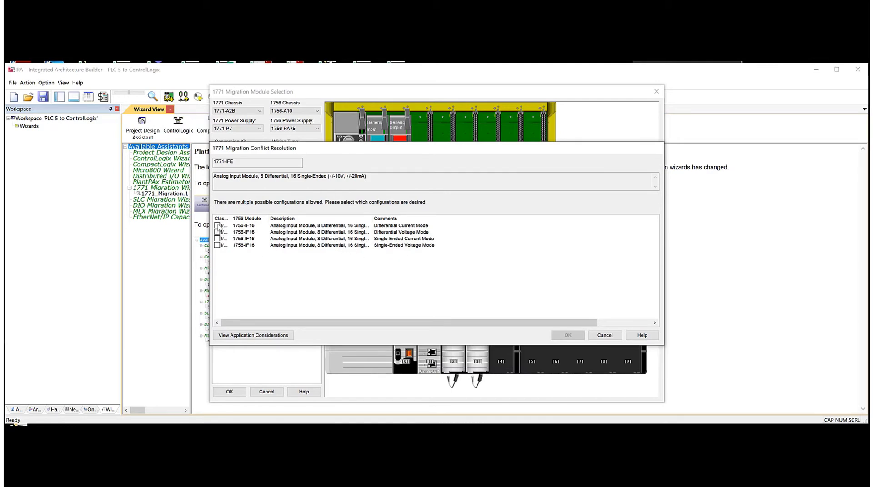
{"action": "left_click", "coordinate": [217, 226]}
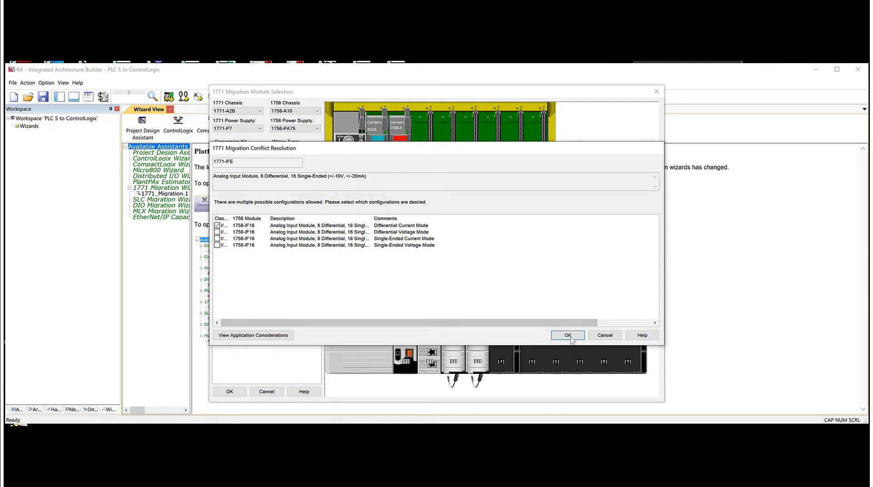
{"action": "left_click", "coordinate": [568, 336]}
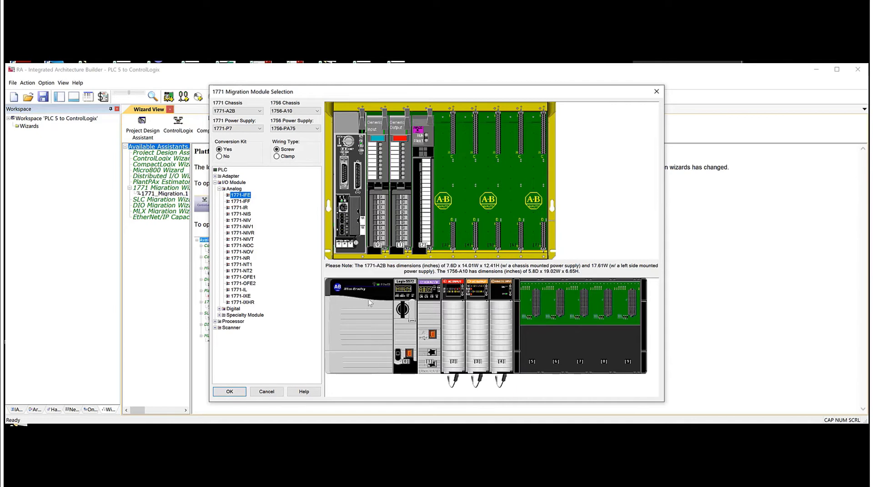
- Place the 1771-OFE1 into slot 3 and the 1771-ID into slot 4
{"action": "left_click", "coordinate": [246, 278]}
{"action": "left_click", "coordinate": [447, 201]}
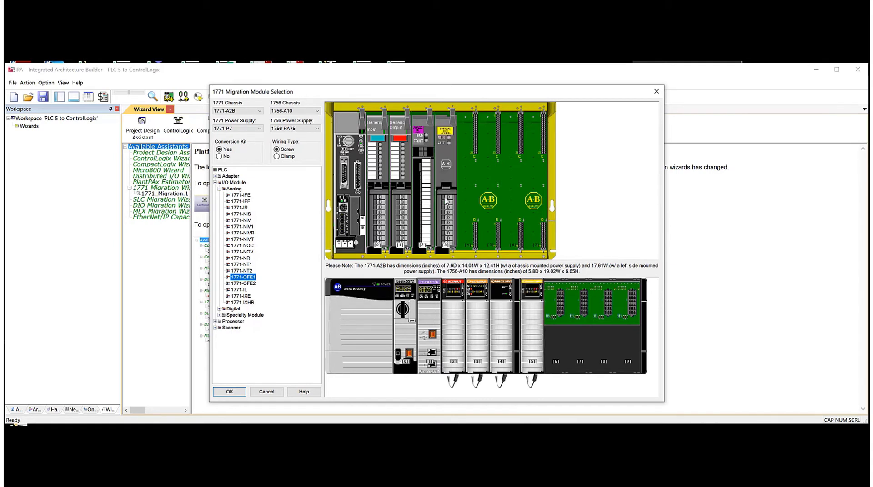
{"action": "mouse_move", "coordinate": [536, 297]}
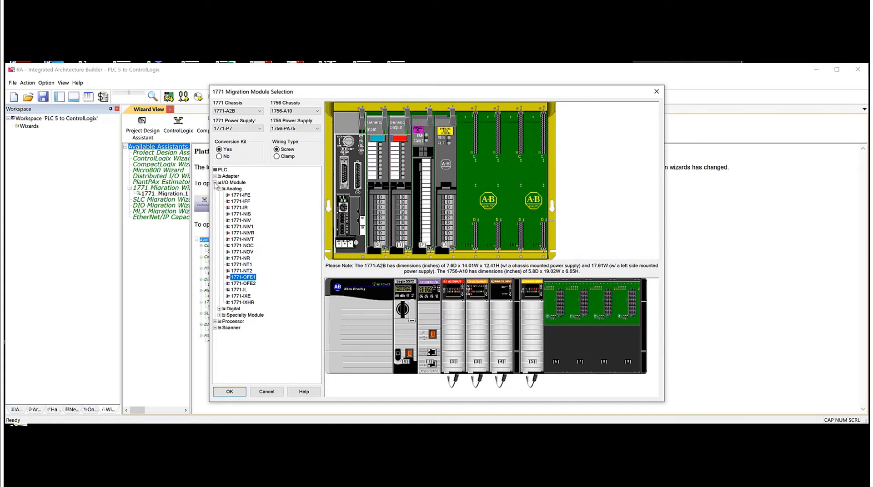
{"action": "left_click", "coordinate": [223, 189]}
{"action": "left_click", "coordinate": [220, 196]}
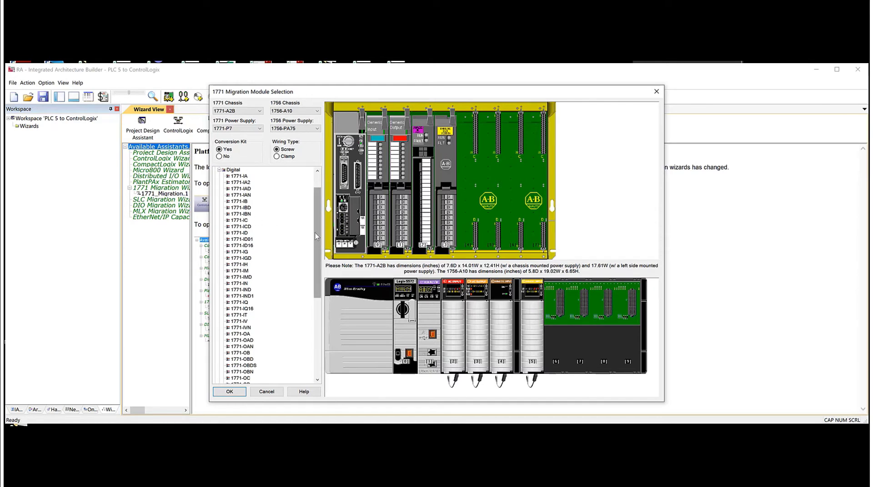
{"action": "left_click_drag", "start_coordinate": [315, 233], "coordinate": [304, 239]}
{"action": "left_click", "coordinate": [239, 227]}
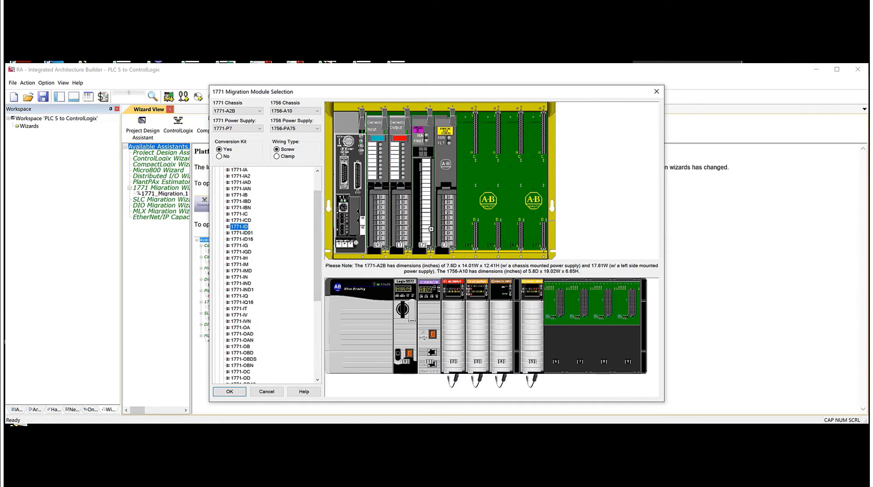
{"action": "left_click_drag", "start_coordinate": [431, 229], "coordinate": [481, 203]}
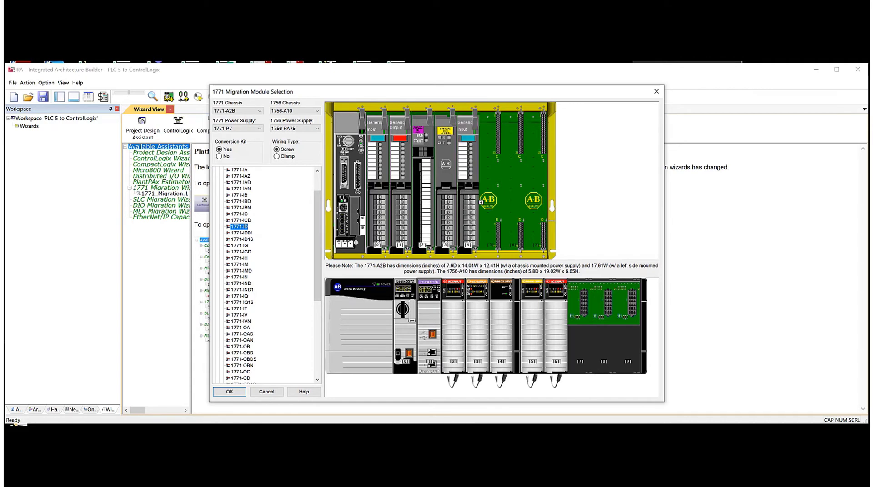
- Place the 1771-OB into slot 5 and 1771-IBN into slot 6, then drop in the 1771-OBD
{"action": "left_click_drag", "start_coordinate": [318, 234], "coordinate": [317, 255]}
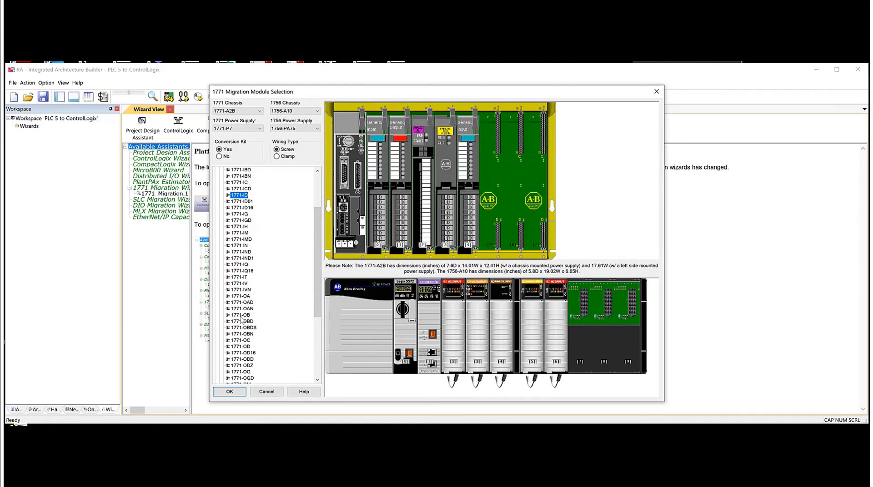
{"action": "left_click_drag", "start_coordinate": [241, 317], "coordinate": [499, 235]}
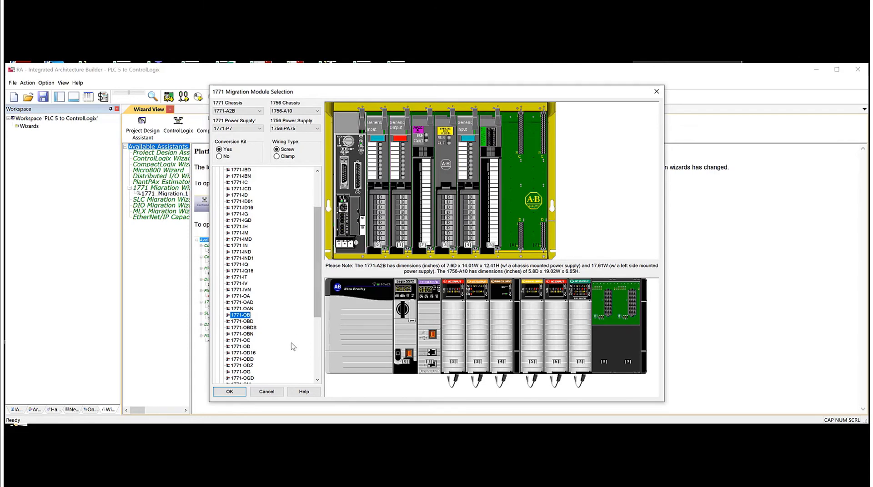
{"action": "left_click_drag", "start_coordinate": [315, 310], "coordinate": [314, 273]}
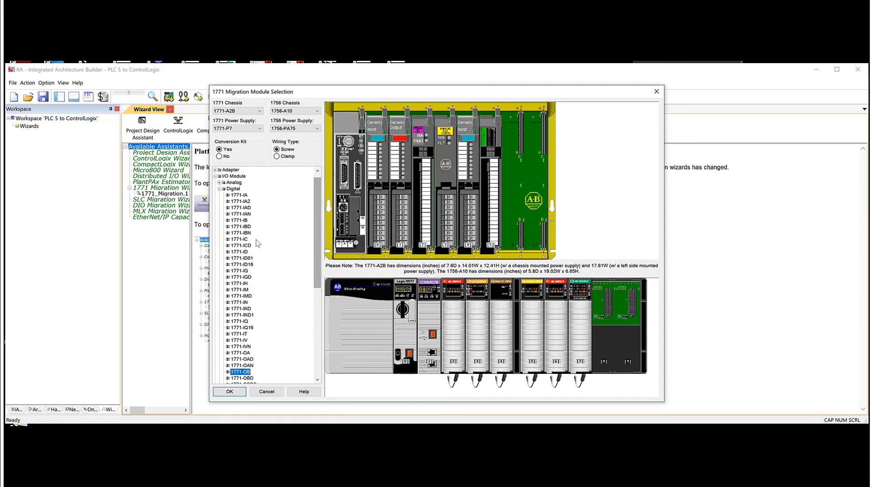
{"action": "left_click_drag", "start_coordinate": [328, 237], "coordinate": [527, 199]}
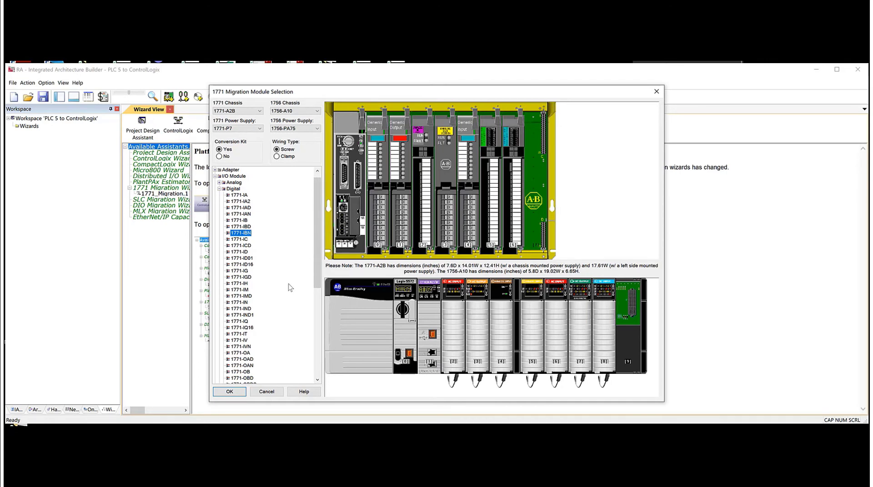
{"action": "left_click_drag", "start_coordinate": [317, 271], "coordinate": [318, 298]}
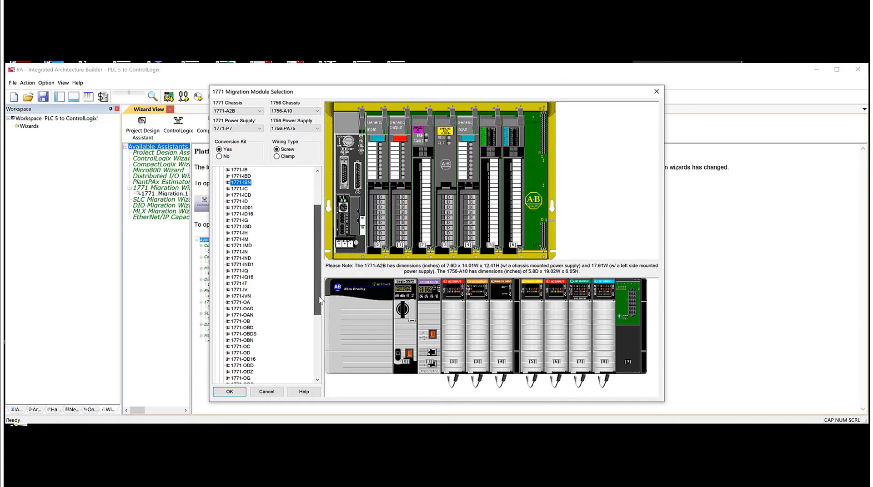
{"action": "left_click_drag", "start_coordinate": [234, 328], "coordinate": [545, 218]}
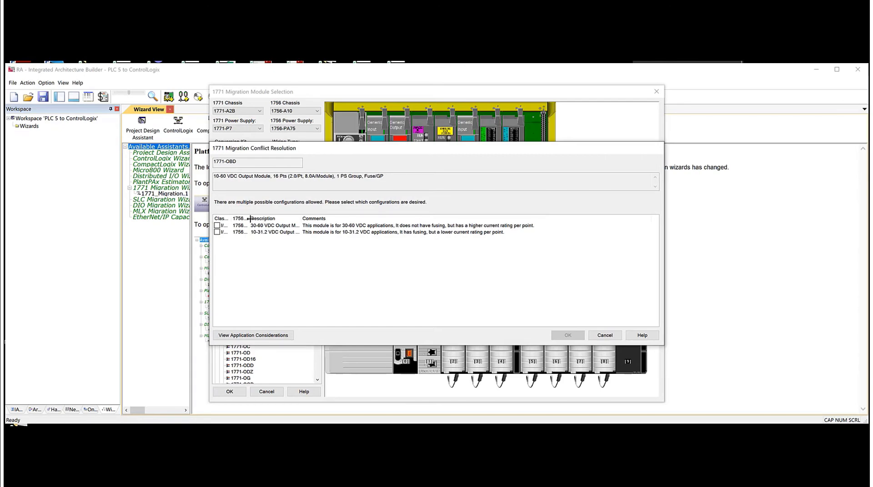
- Choose the fused 10-31.2 VDC 1756-OB16E as the 1771-OBD replacement for slot 9
{"action": "left_click_drag", "start_coordinate": [250, 218], "coordinate": [276, 218]}
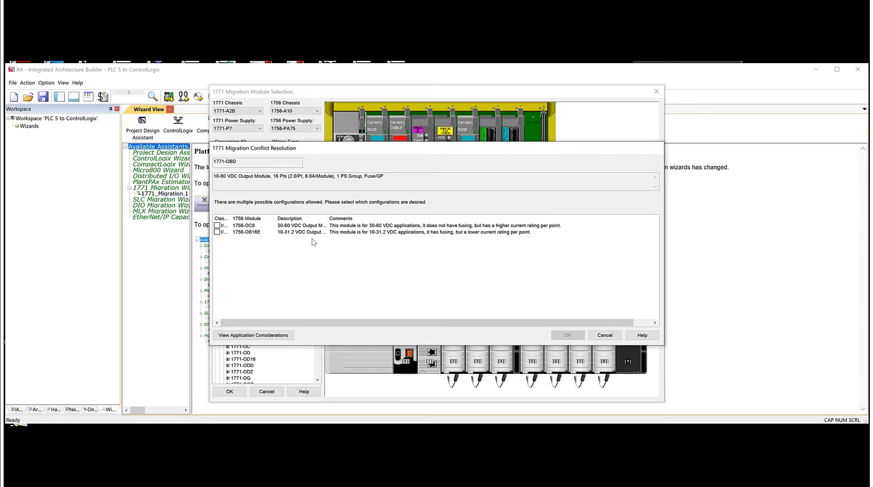
{"action": "left_click", "coordinate": [217, 232]}
{"action": "left_click", "coordinate": [570, 337]}
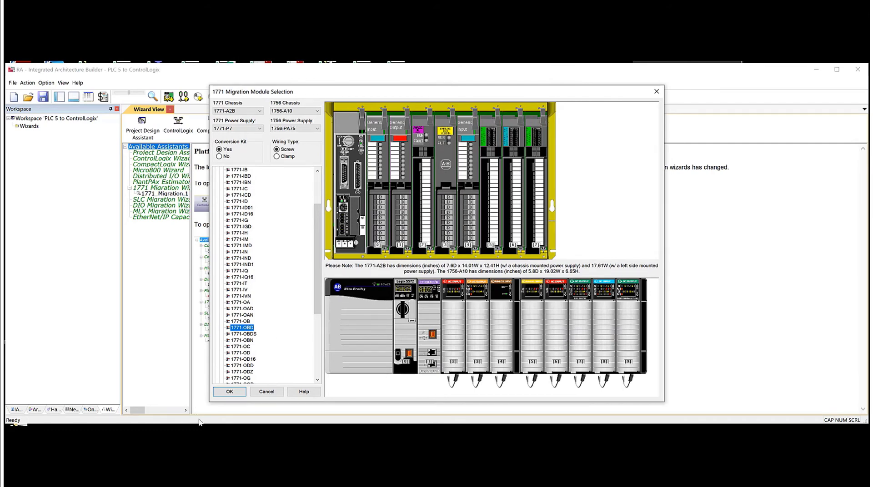
- Confirm the chassis modules, review PLC001's chassis without changes, and generate its ControlLogix hardware
{"action": "left_click", "coordinate": [230, 392]}
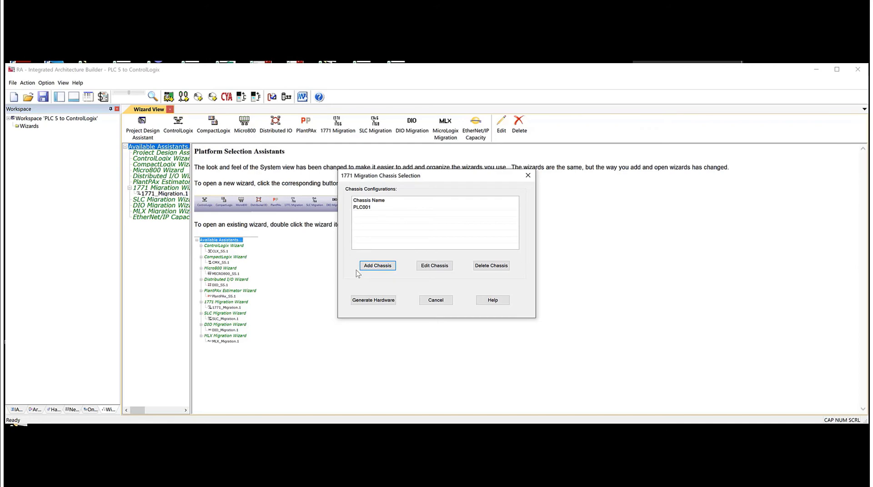
{"action": "left_click", "coordinate": [372, 209]}
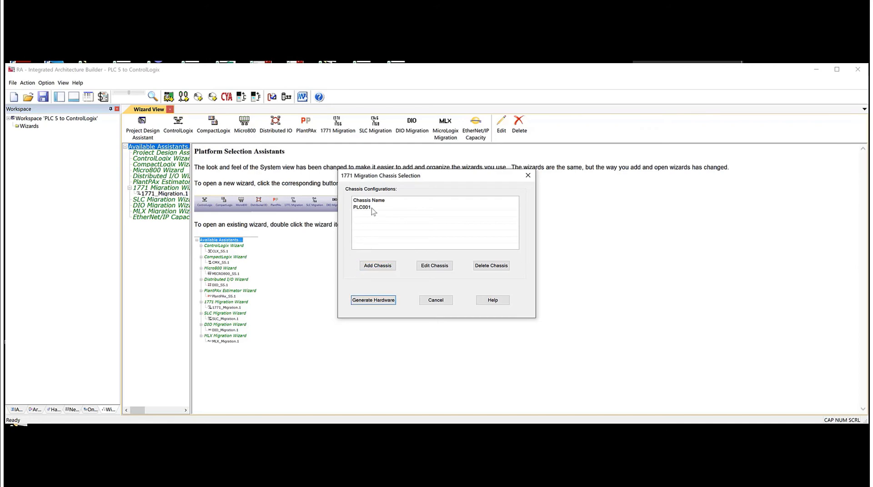
{"action": "left_click", "coordinate": [437, 267]}
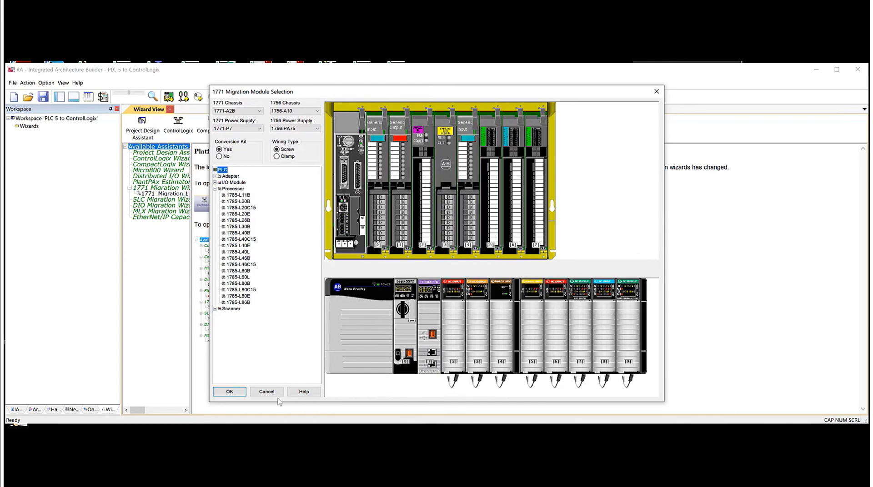
{"action": "left_click", "coordinate": [274, 393]}
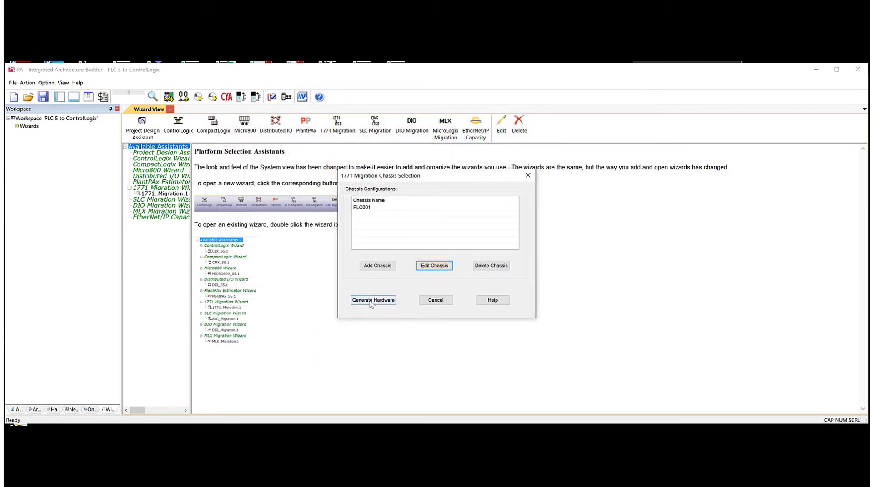
{"action": "left_click", "coordinate": [371, 303]}
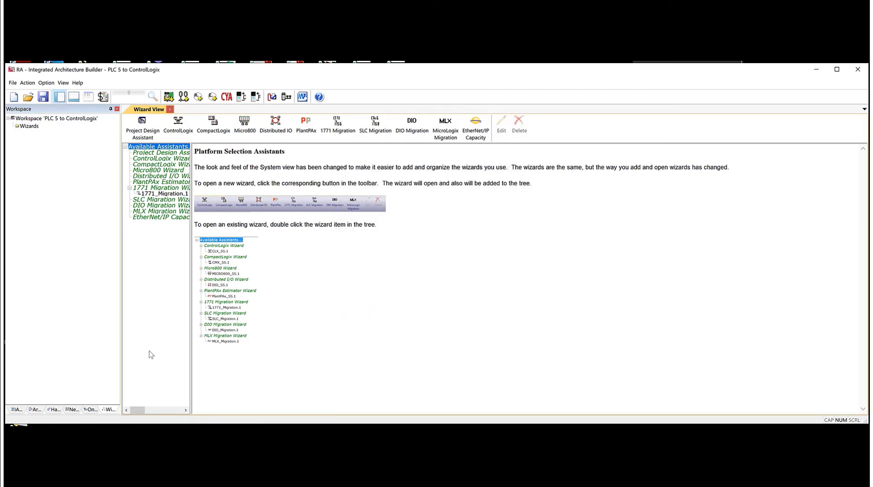
- Show the generated chassis enlarged in Hardware View and save the workspace
{"action": "left_click", "coordinate": [55, 411]}
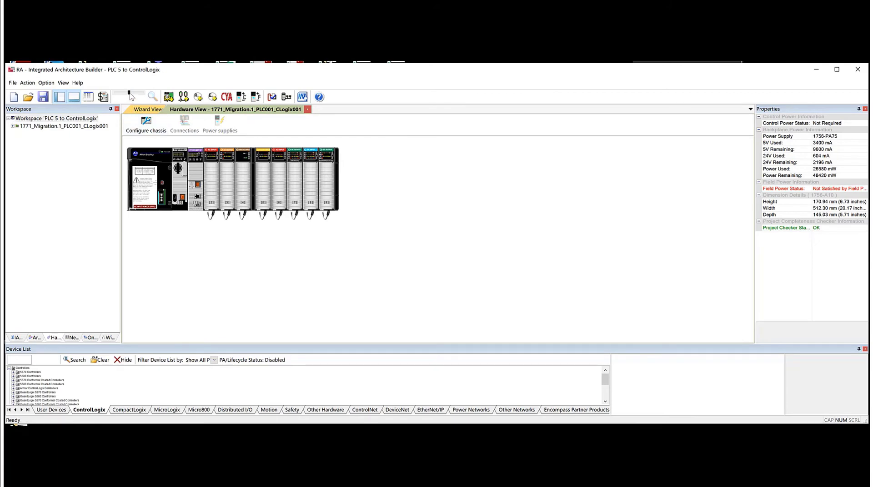
{"action": "left_click_drag", "start_coordinate": [130, 95], "coordinate": [141, 96]}
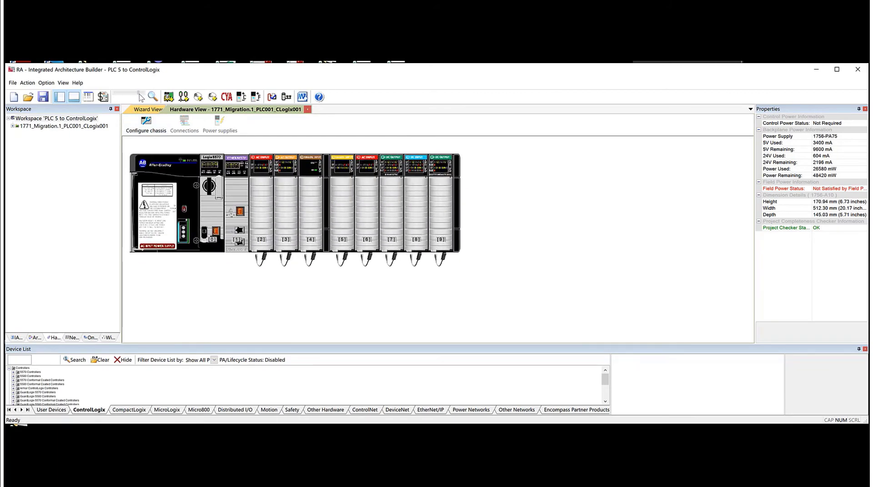
{"action": "left_click", "coordinate": [47, 99]}
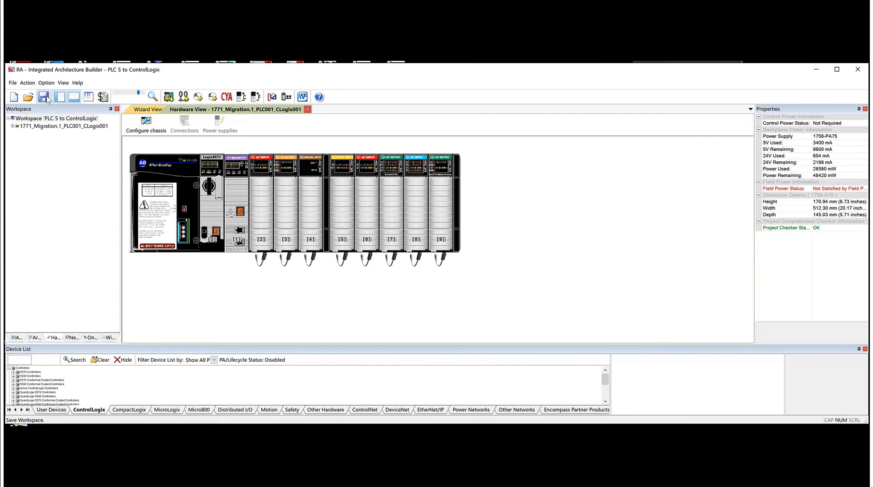
- Generate the Project Bill of Material for the 1771_Migration.1_PLC001_CLogix001 chassis
{"action": "left_click", "coordinate": [13, 83]}
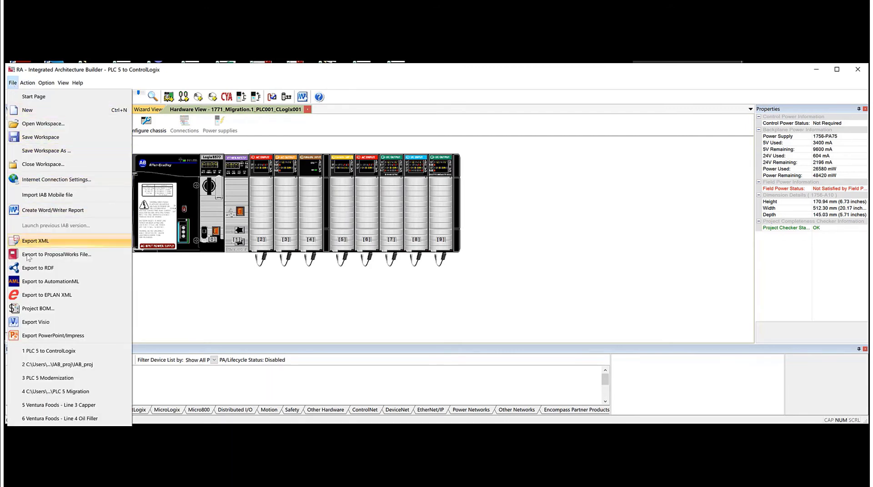
{"action": "left_click", "coordinate": [41, 311]}
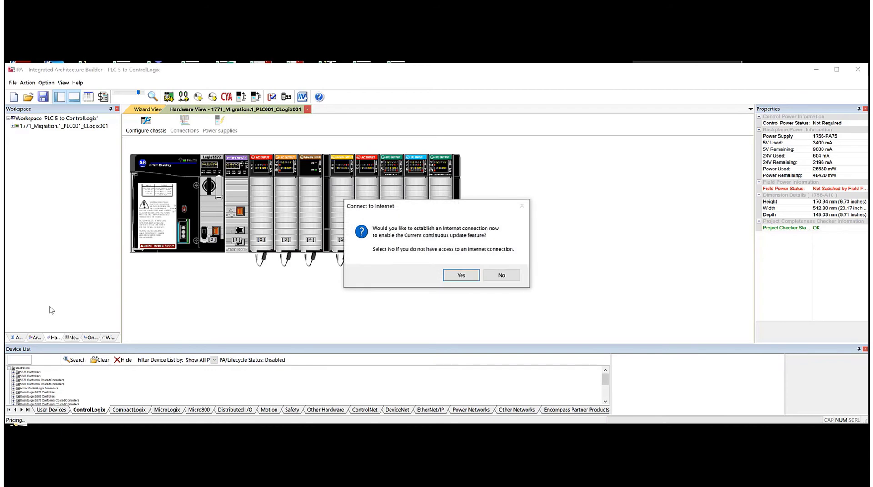
{"action": "left_click", "coordinate": [461, 276]}
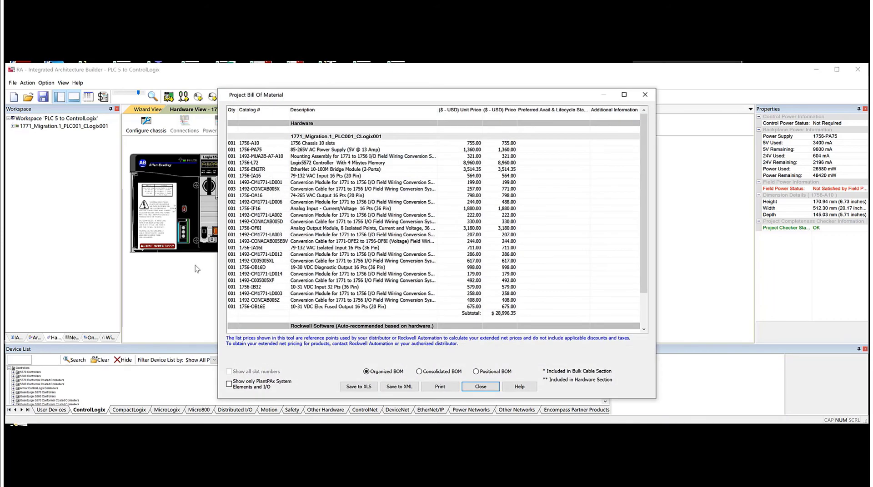
{"action": "left_click", "coordinate": [272, 145]}
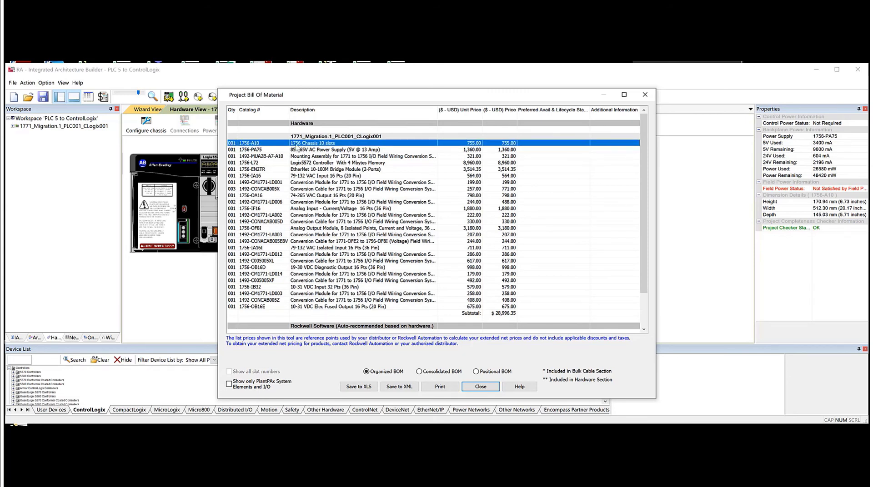
{"action": "left_click", "coordinate": [303, 150]}
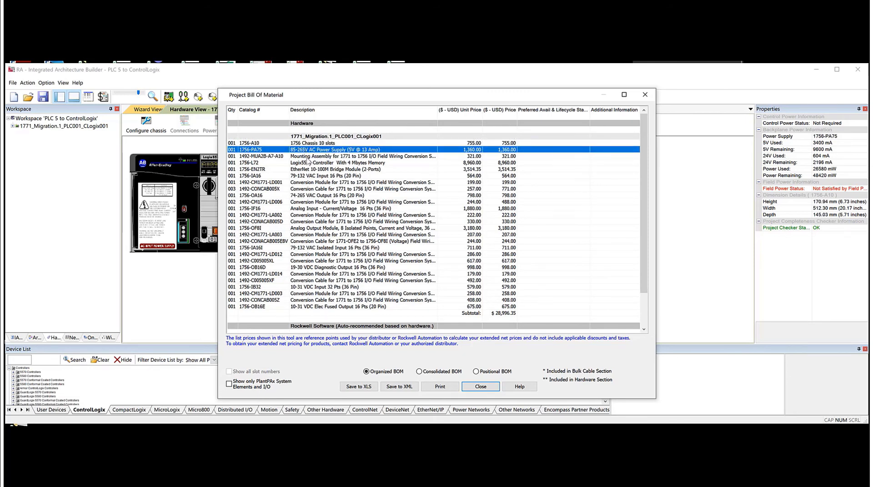
{"action": "left_click", "coordinate": [310, 164]}
{"action": "left_click", "coordinate": [313, 177]}
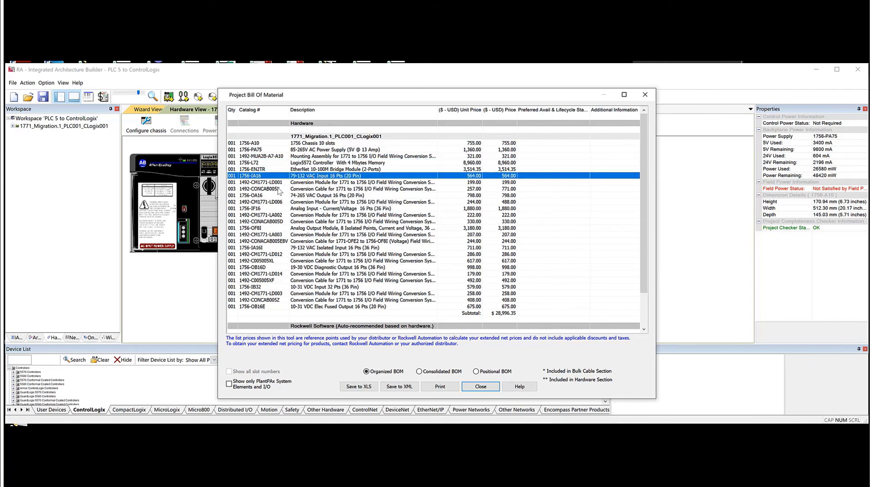
{"action": "left_click", "coordinate": [300, 183]}
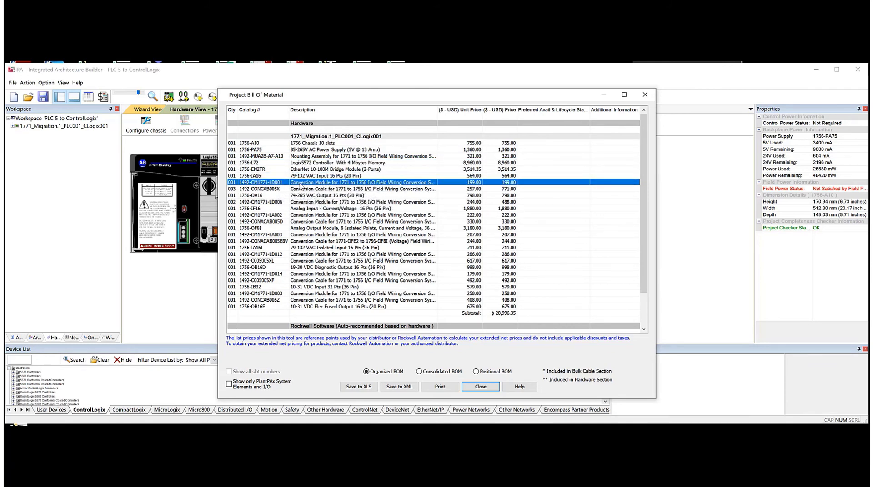
{"action": "left_click", "coordinate": [309, 156]}
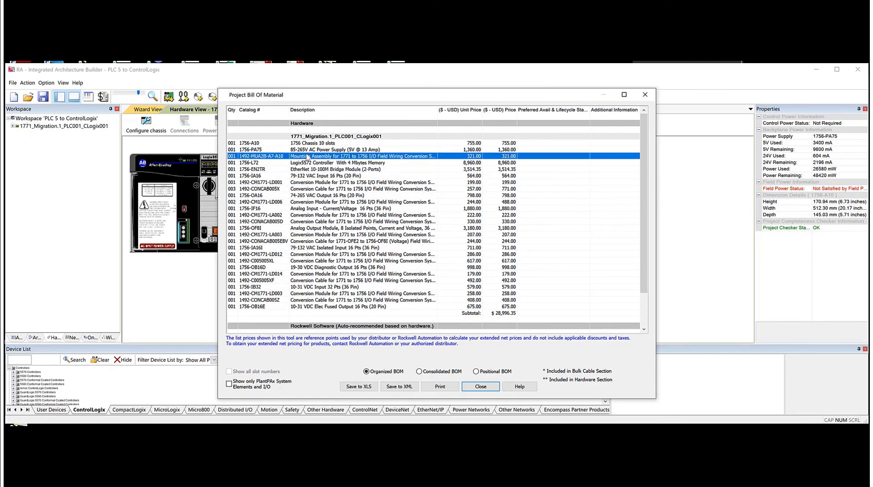
{"action": "left_click", "coordinate": [305, 190]}
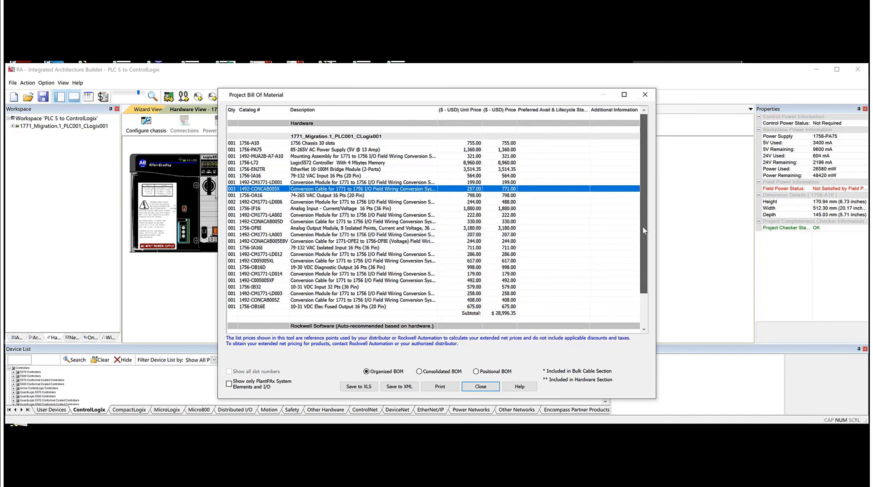
{"action": "mouse_move", "coordinate": [642, 228]}
{"action": "left_mouse_down"}
{"action": "mouse_move", "coordinate": [648, 256]}
{"action": "mouse_move", "coordinate": [644, 221]}
{"action": "left_mouse_up"}
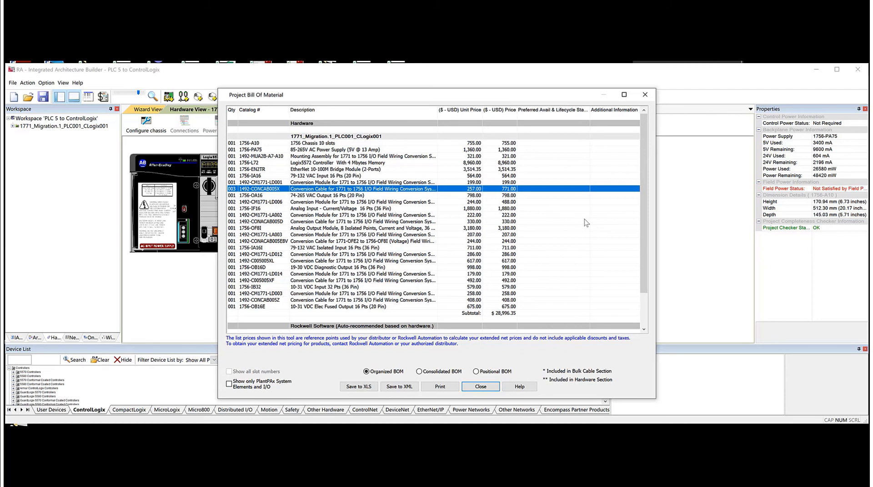
- Abandon exporting the bill of material to XLS and close the Project Bill Of Material window
{"action": "left_click", "coordinate": [364, 390]}
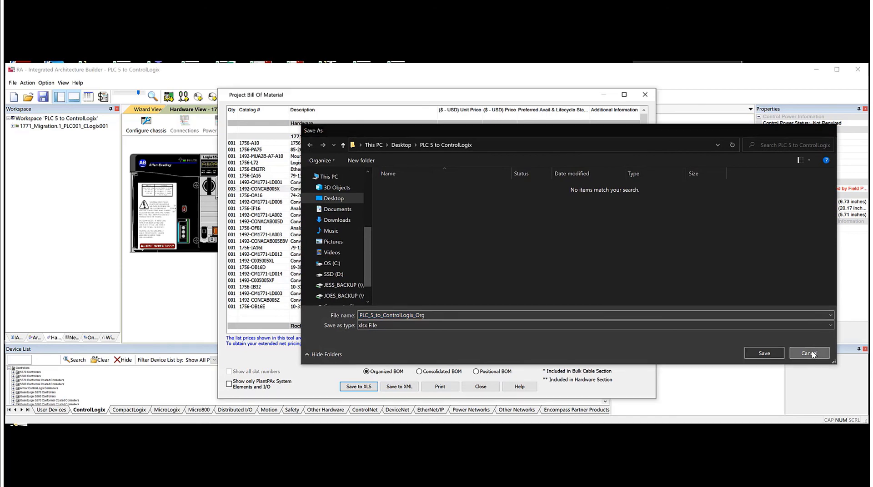
{"action": "left_click", "coordinate": [809, 354]}
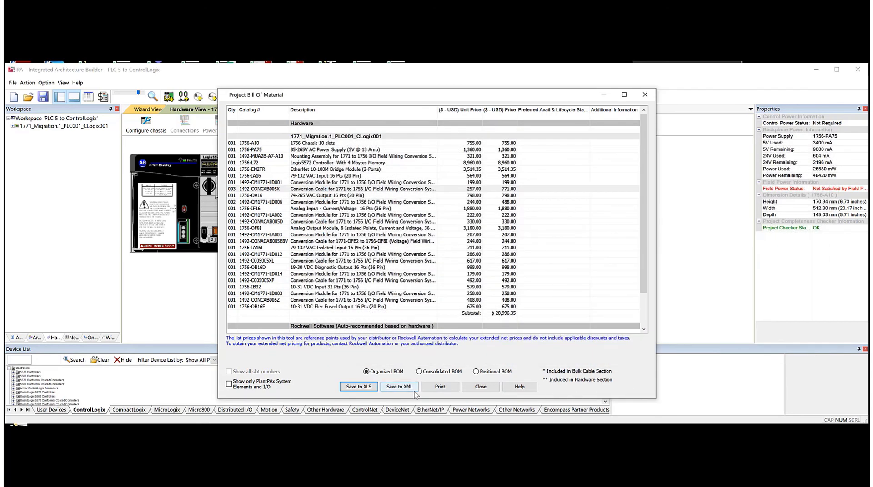
{"action": "left_click", "coordinate": [481, 387]}
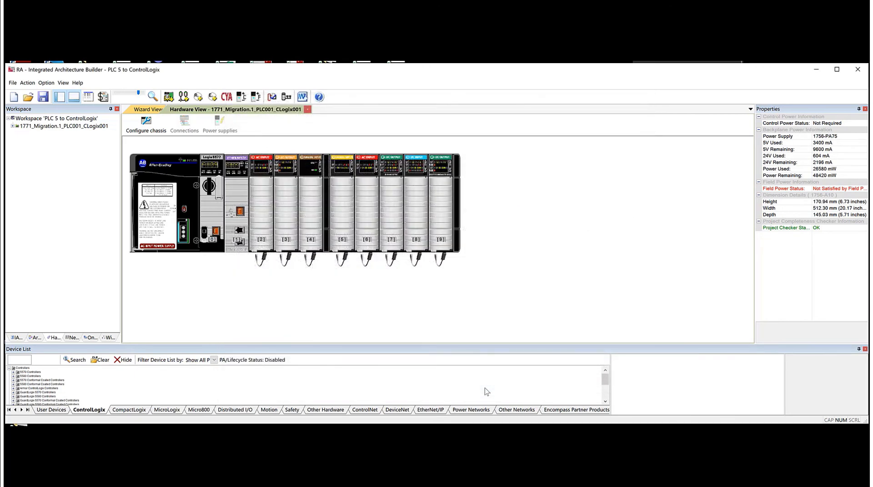